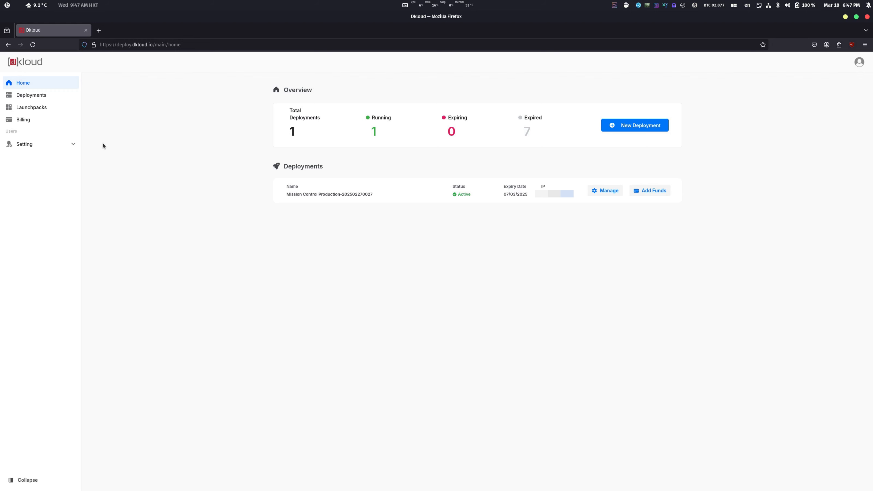
# Open the form for creating a new launchpack and examine its name, description and service builder settings
pyautogui.click(59, 111)
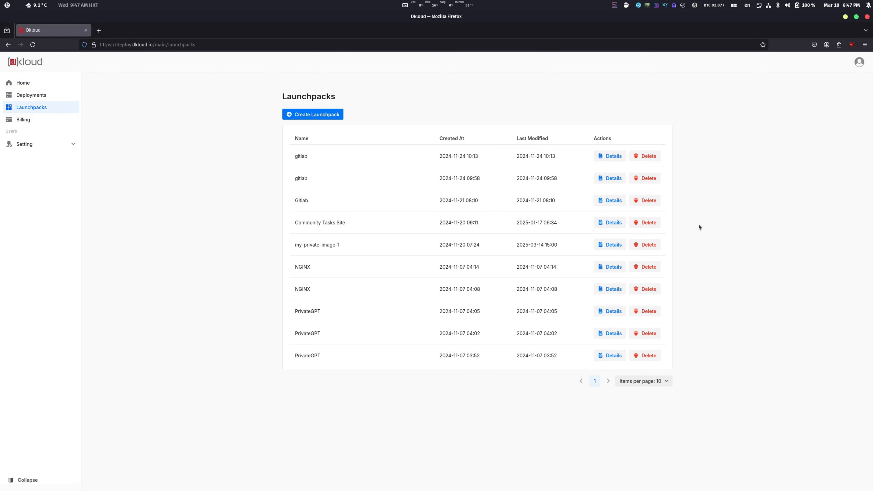
pyautogui.click(335, 118)
pyautogui.scroll(-3, 673, 245)
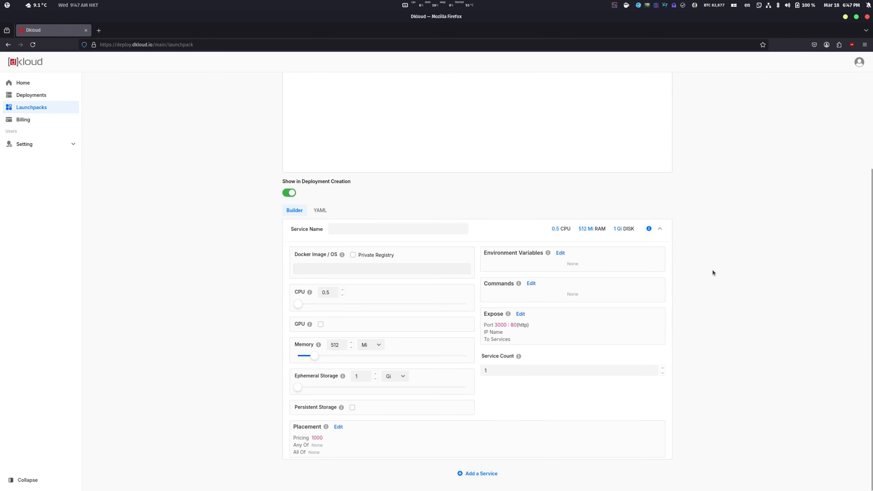
pyautogui.scroll(3, 712, 270)
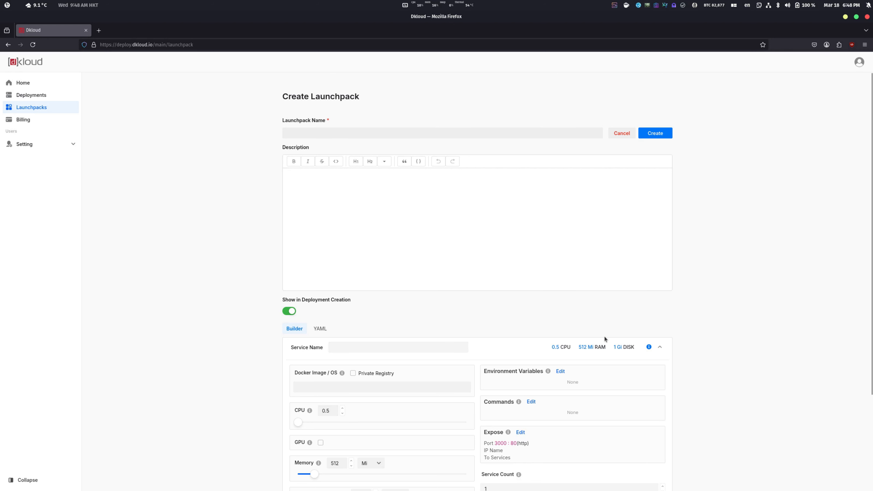
pyautogui.scroll(-4, 542, 409)
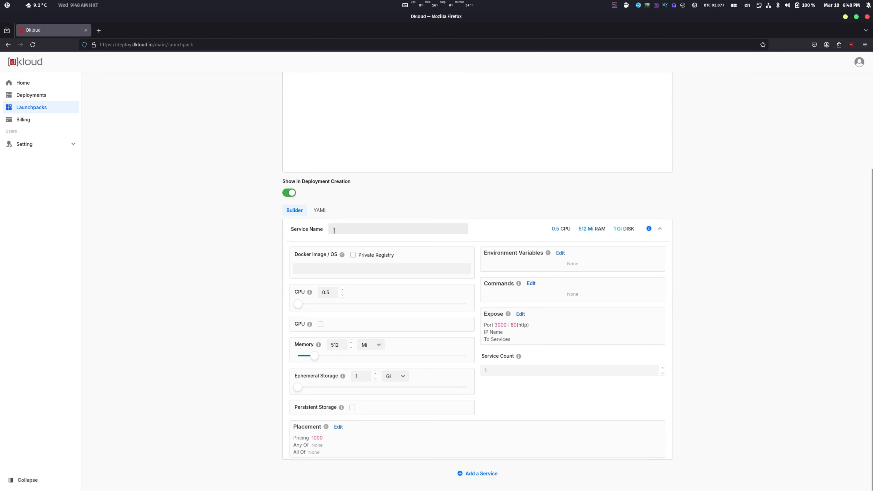
# Enable the Private Registry option for the service's Docker image and disable it again
pyautogui.click(304, 269)
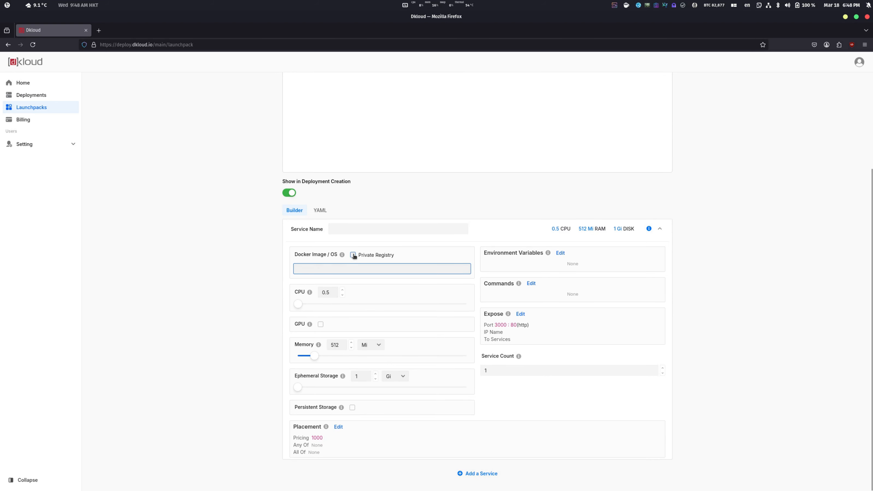
pyautogui.click(353, 256)
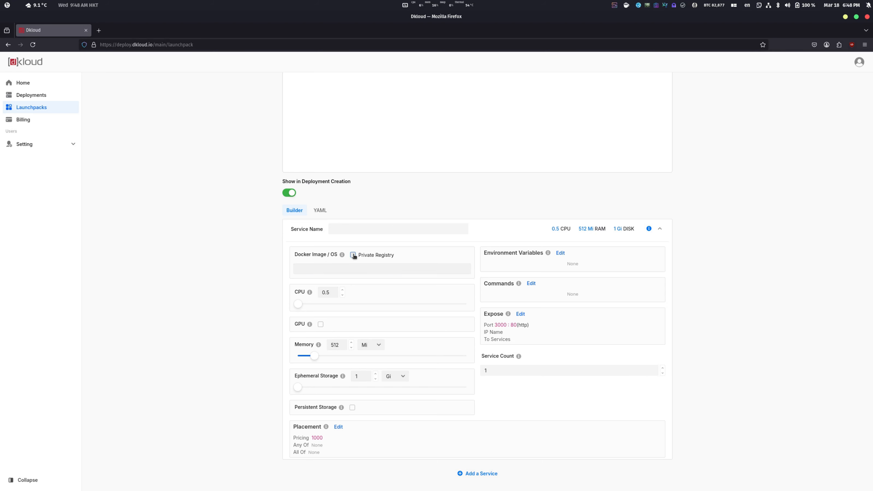
pyautogui.click(353, 256)
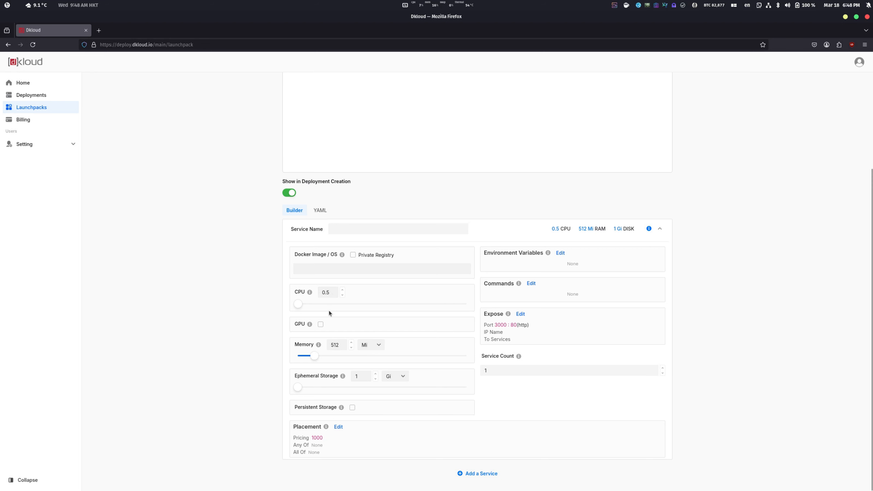
# Enable one GPU for the service and specify an NVIDIA rtx3080 with 10Gi memory and the pcie interface
pyautogui.click(320, 324)
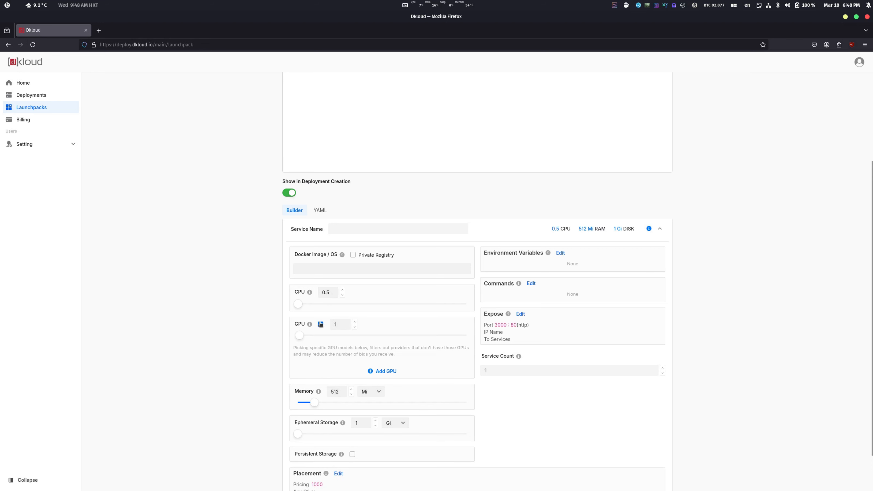
pyautogui.click(390, 369)
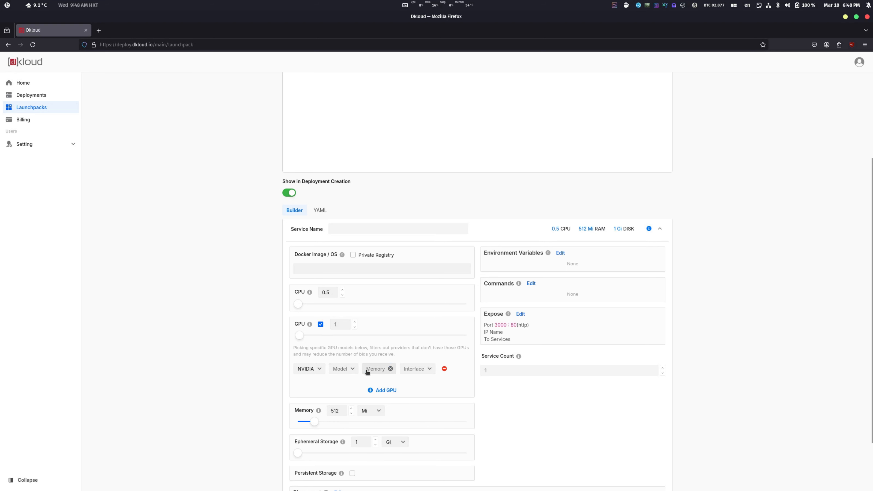
pyautogui.click(351, 370)
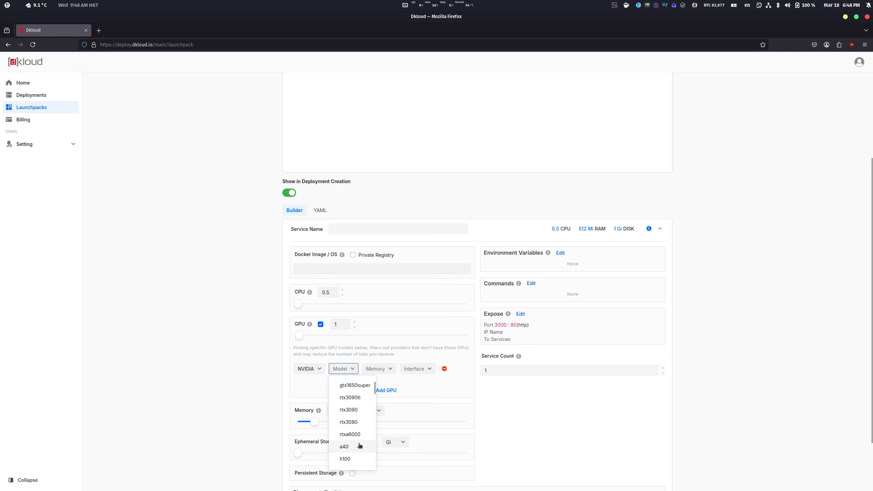
pyautogui.click(351, 422)
pyautogui.click(382, 370)
pyautogui.click(380, 383)
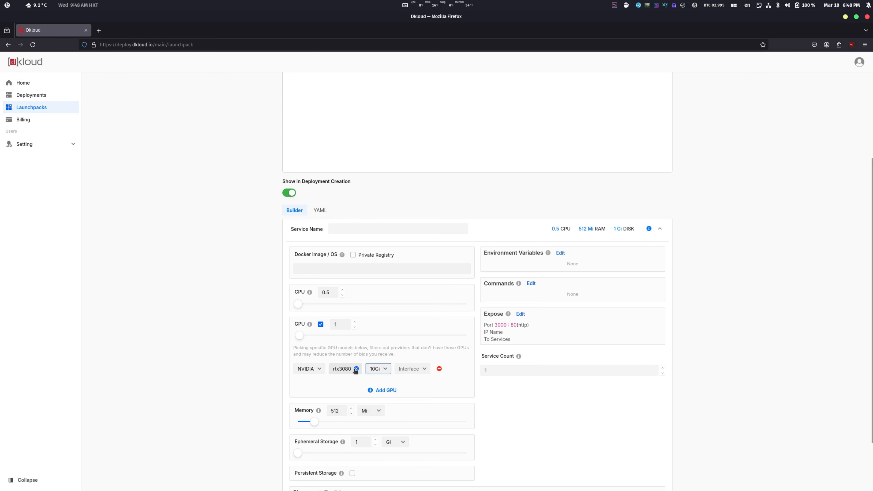
pyautogui.click(419, 372)
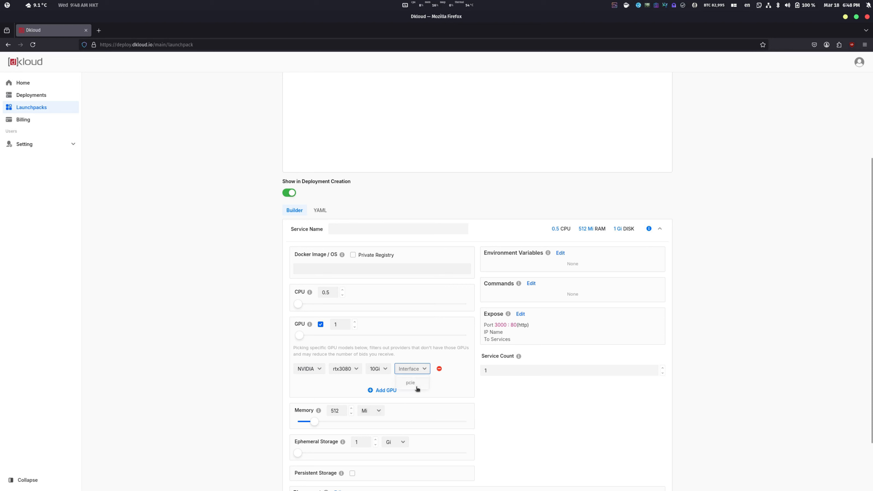
pyautogui.click(415, 387)
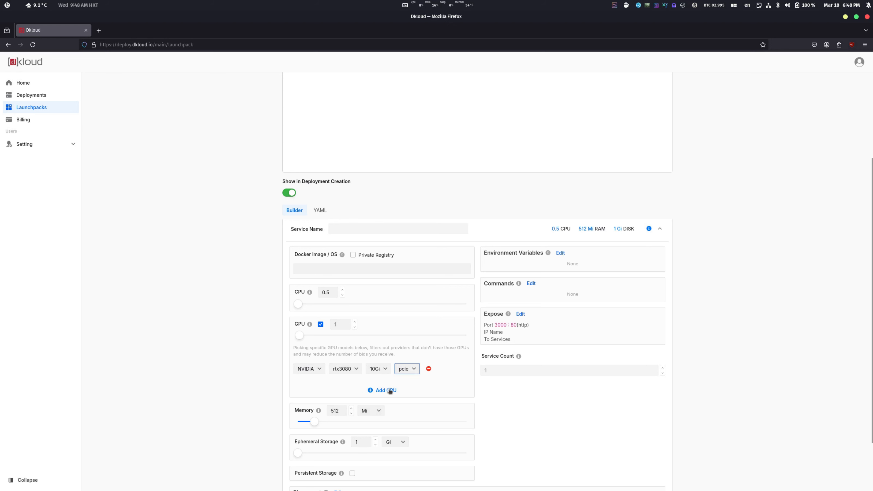
# Clear the service's GPU model and choose h200 in its place
pyautogui.click(356, 370)
pyautogui.click(354, 372)
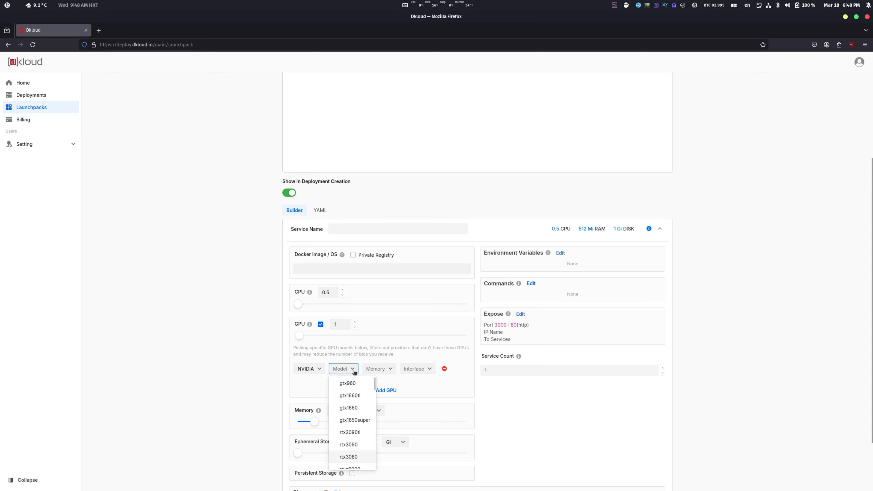
pyautogui.scroll(-5, 357, 399)
pyautogui.scroll(-1, 356, 401)
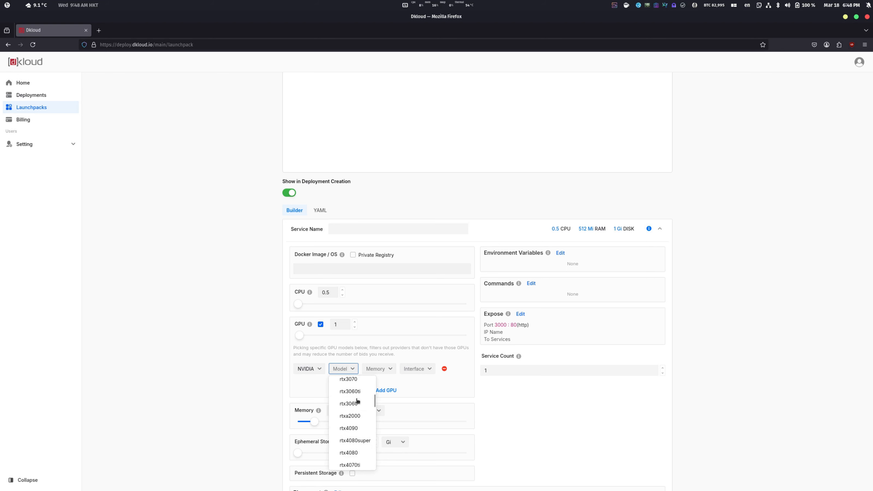
pyautogui.scroll(1, 357, 402)
pyautogui.click(356, 402)
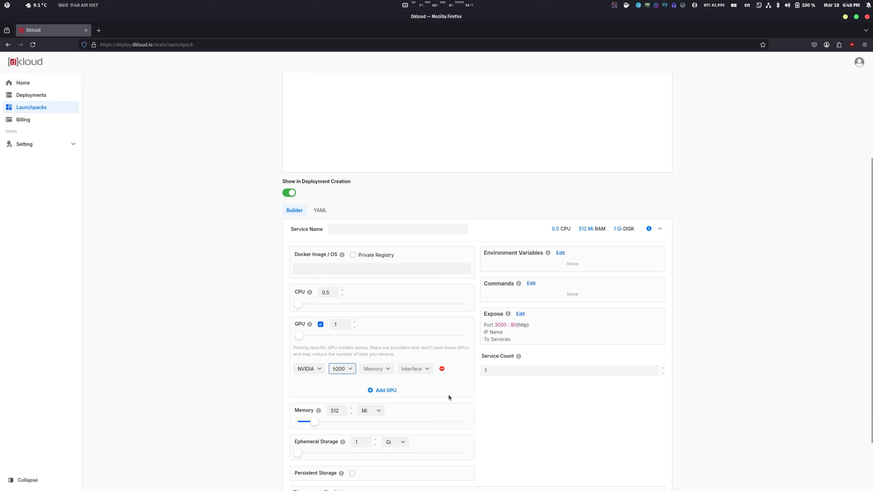
# Add a second service to the launchpack and delete it again
pyautogui.scroll(-2, 447, 396)
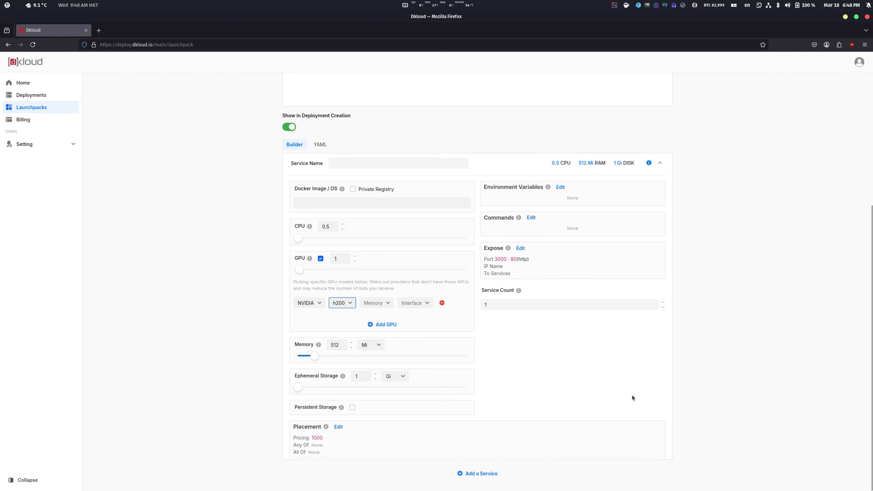
pyautogui.click(486, 474)
pyautogui.scroll(-5, 654, 435)
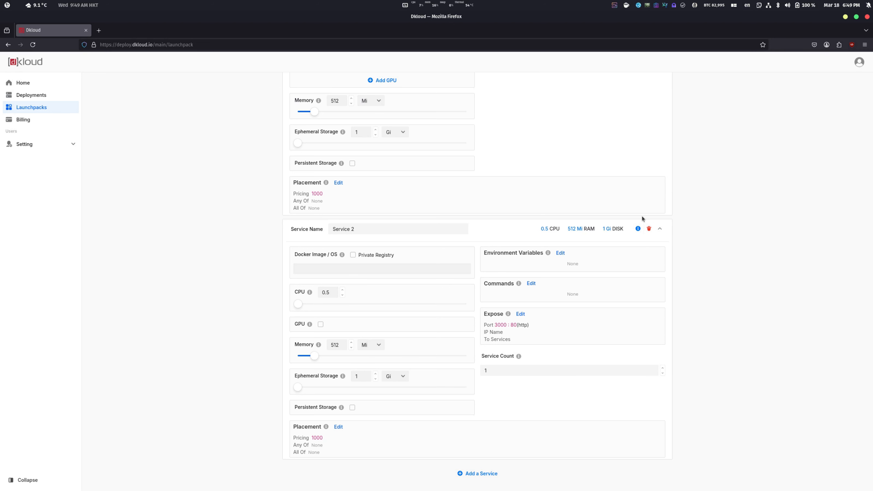
pyautogui.click(649, 229)
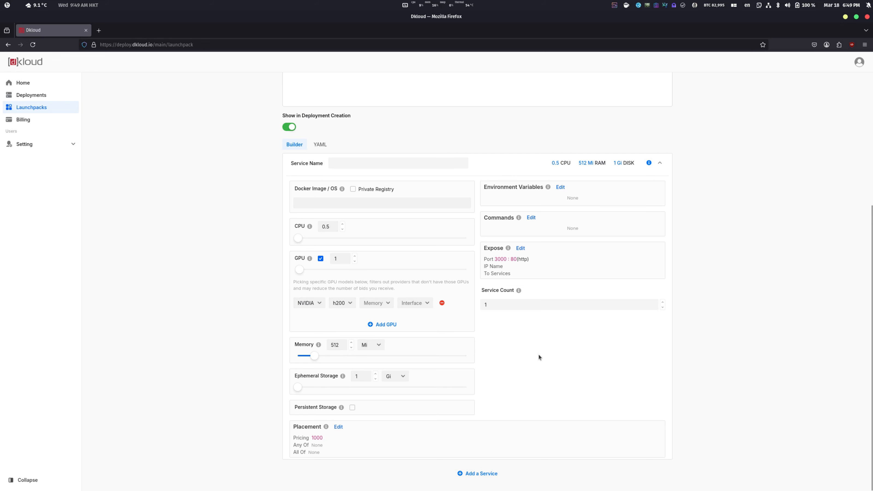
# Cancel the creation of the new launchpack
pyautogui.scroll(5, 563, 229)
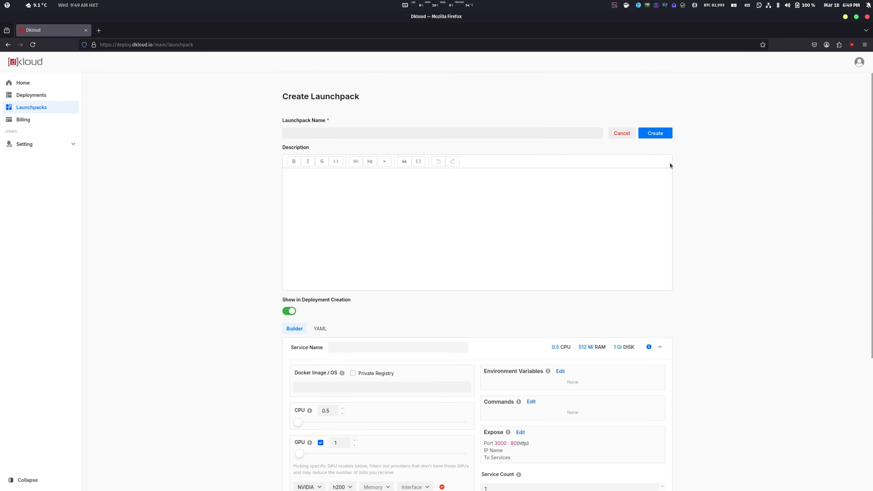
pyautogui.click(623, 134)
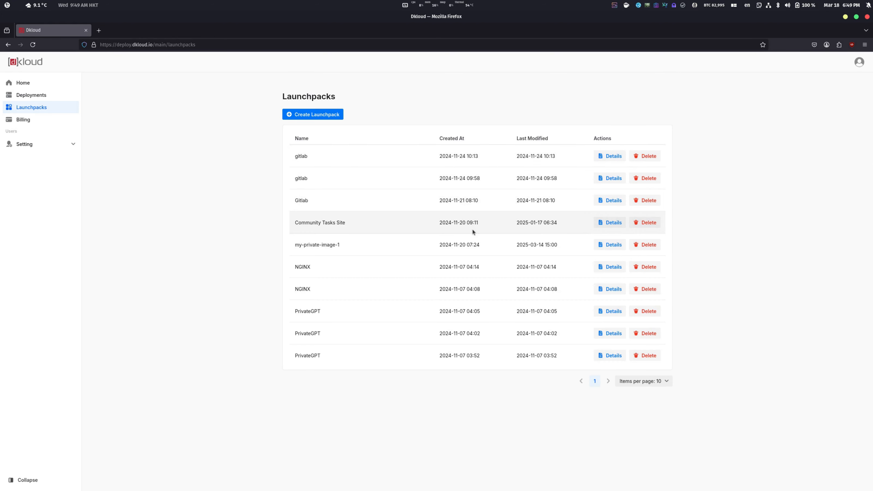
# Start a new deployment, look over the personal launchpacks, and select the ready-made Hello World launchpack
pyautogui.click(32, 96)
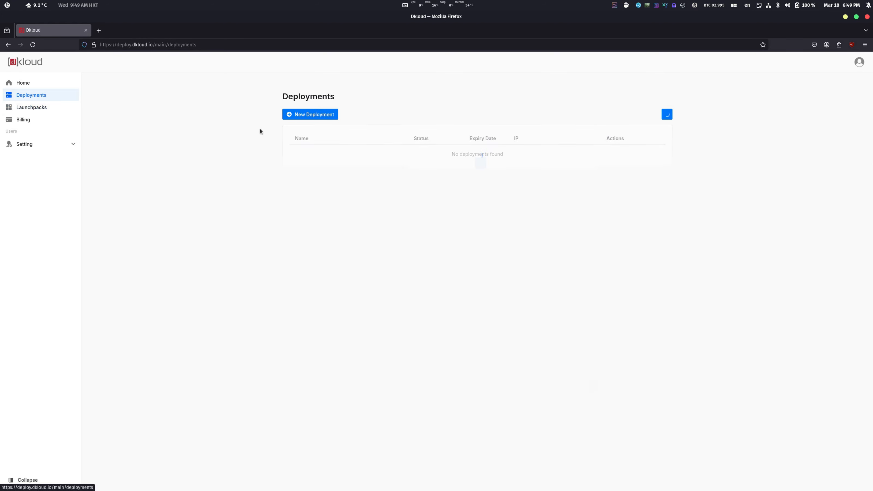
pyautogui.click(325, 114)
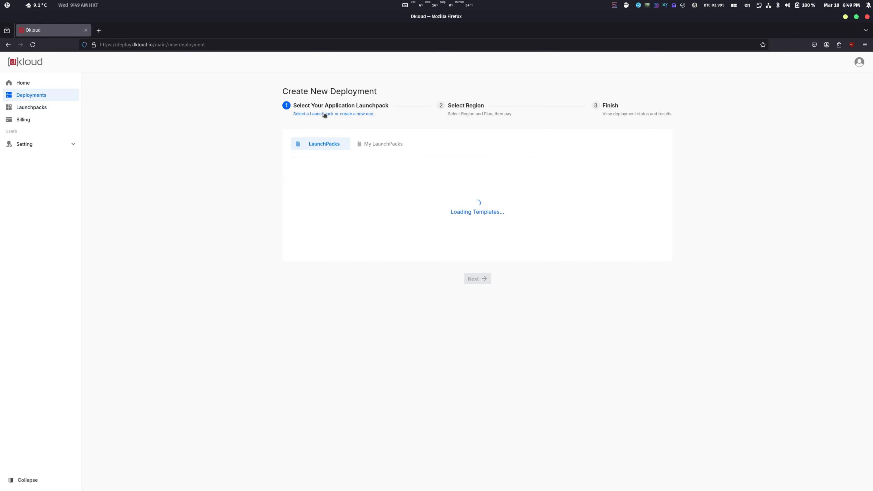
pyautogui.click(392, 148)
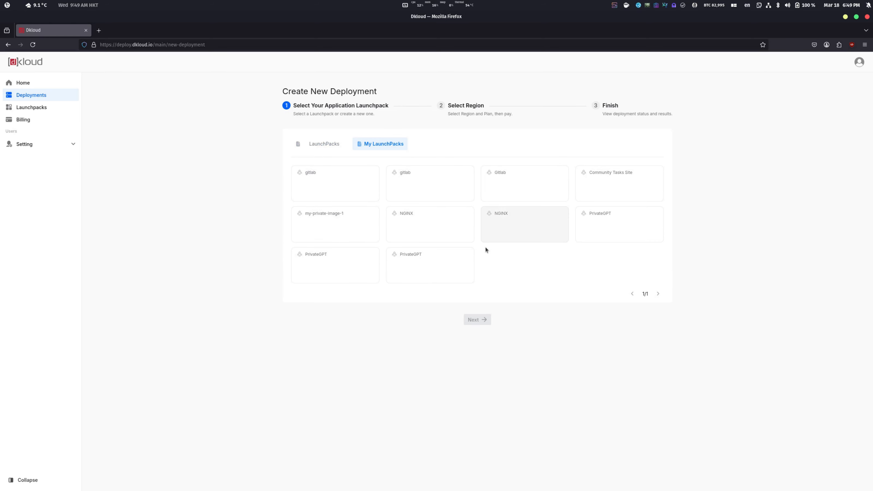
pyautogui.click(325, 144)
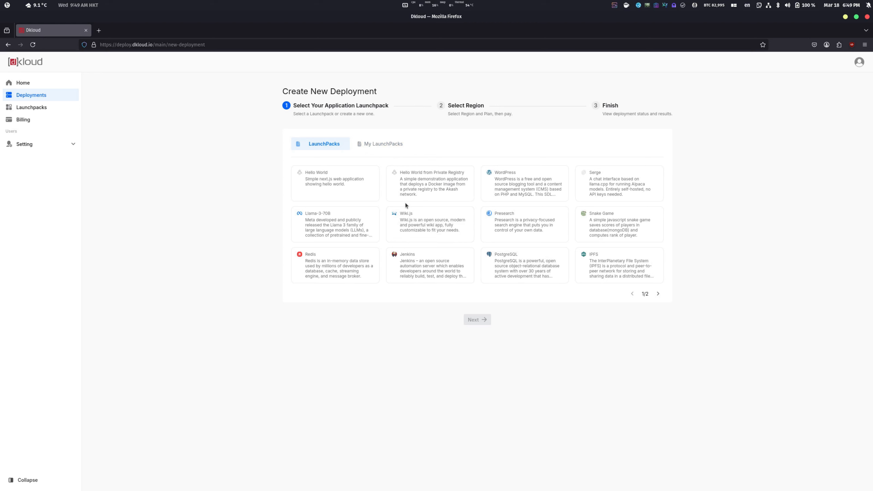
pyautogui.click(344, 193)
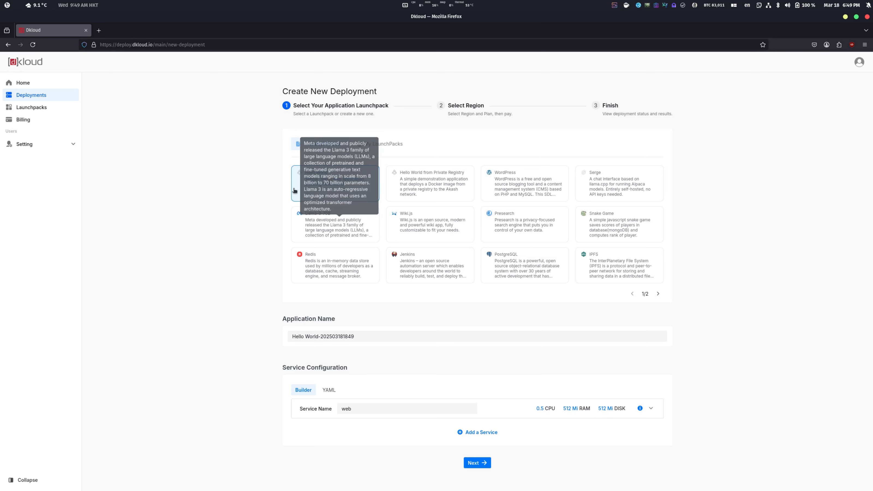
# Expand the web service's configuration, examine its image and resource settings, and collapse it again
pyautogui.click(654, 409)
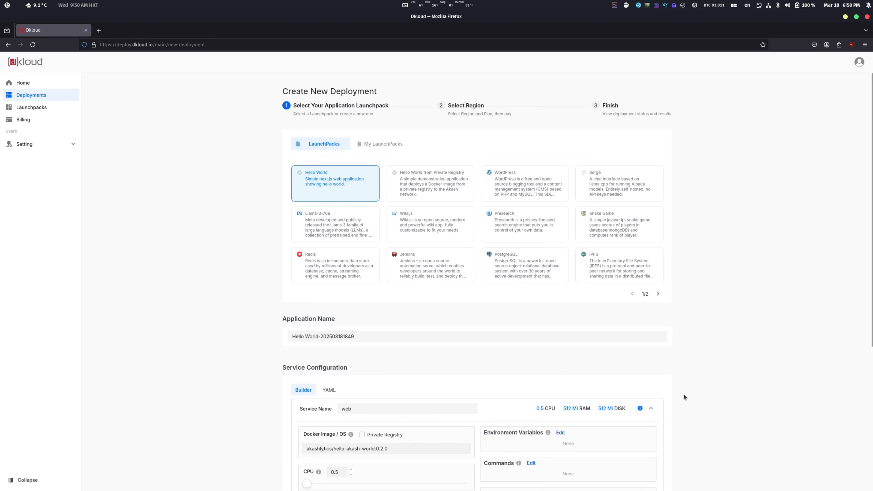
pyautogui.scroll(-5, 683, 394)
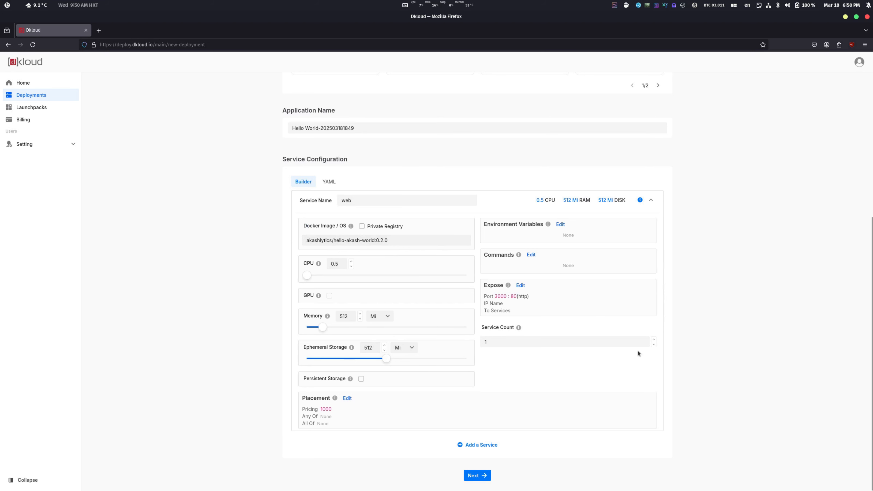
pyautogui.click(650, 201)
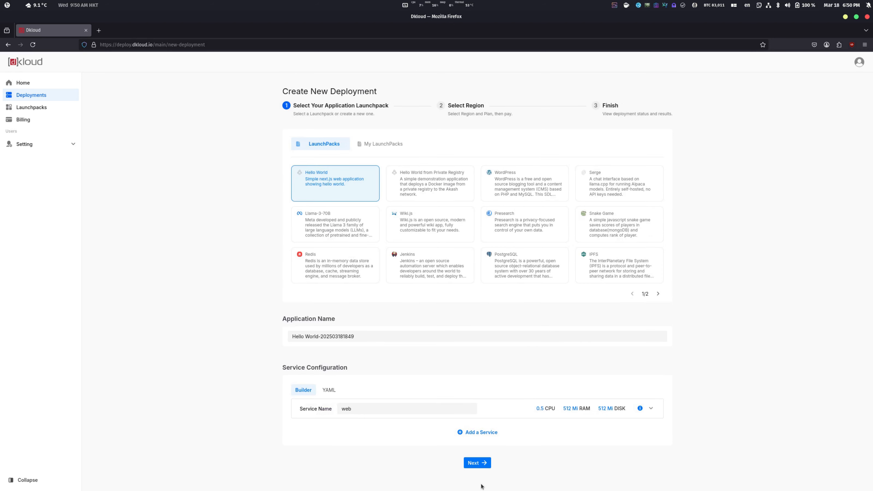
# Continue to region selection and deploy on the preselected OR, US provider with the $5 plan for about one month
pyautogui.click(483, 465)
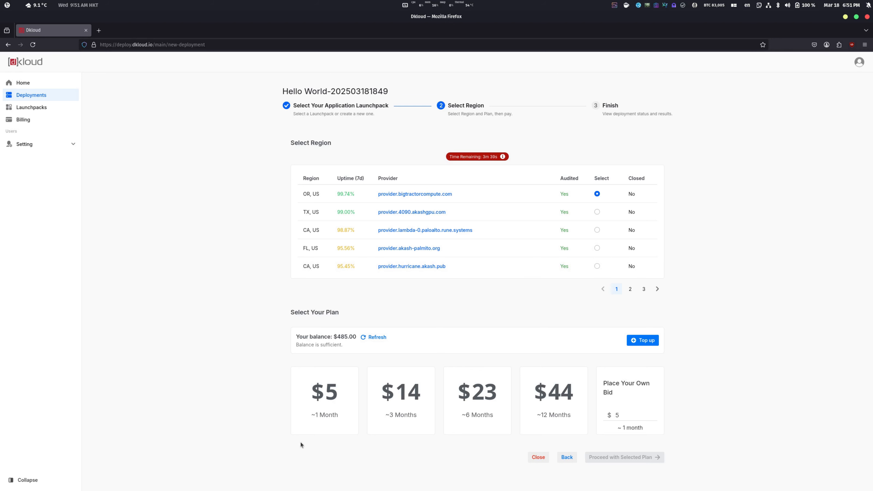
pyautogui.click(323, 405)
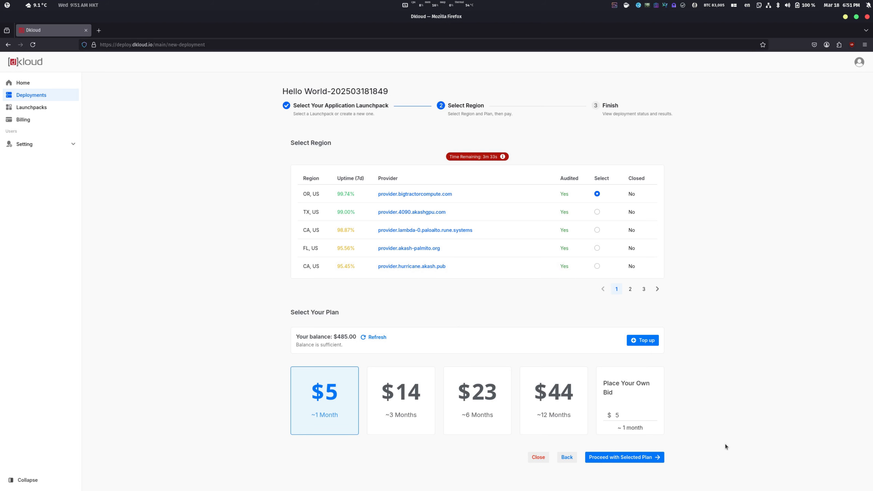
pyautogui.click(645, 460)
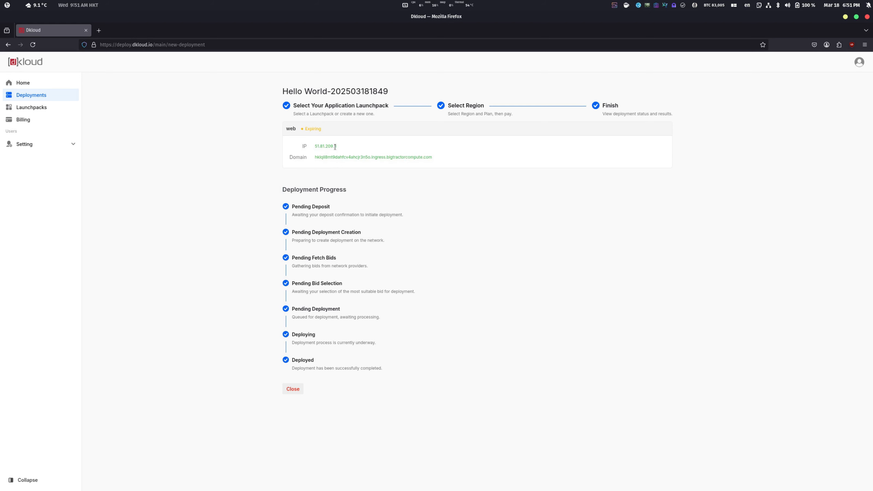
# Check the finished deployment's IP and domain, and open the deployed site through its domain link
pyautogui.moveTo(314, 147); pyautogui.dragTo(339, 147)
pyautogui.click(403, 144)
pyautogui.tripleClick(316, 157)
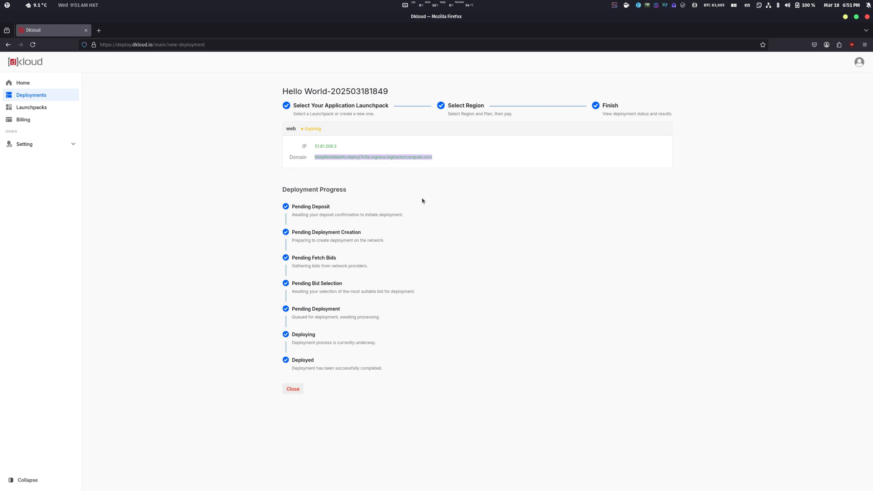
pyautogui.click(521, 152)
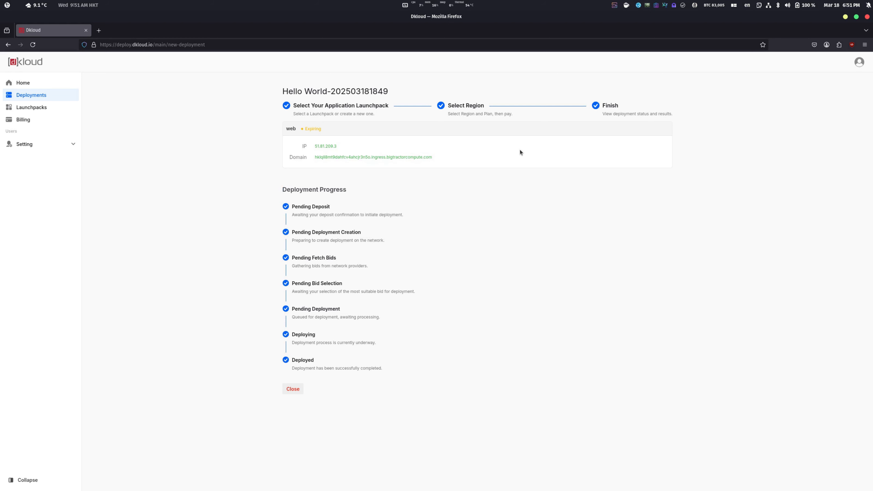
pyautogui.click(395, 157)
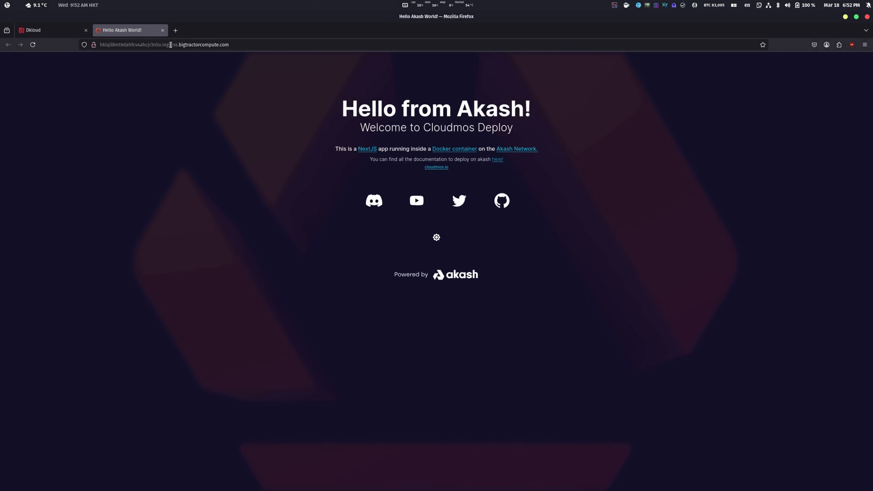
# Close the deployed site's tab and review the account's billing page with its balance, top-up options, payment methods and transaction history
pyautogui.click(163, 30)
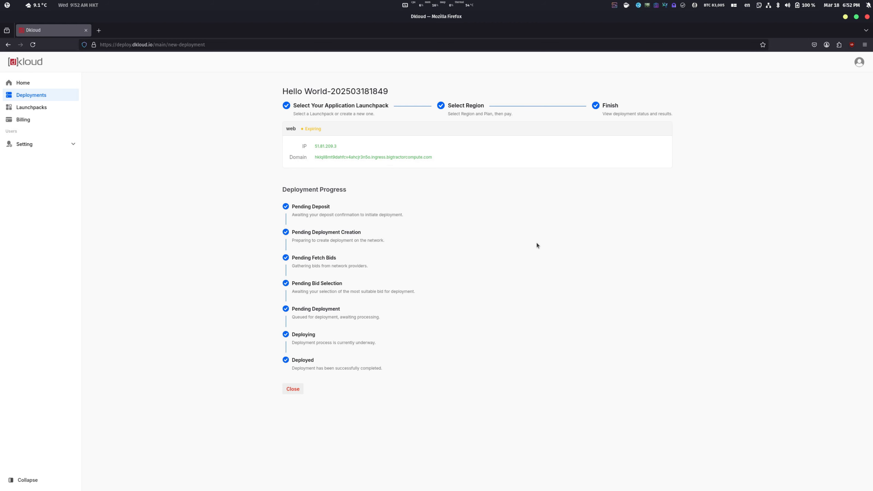
pyautogui.click(43, 121)
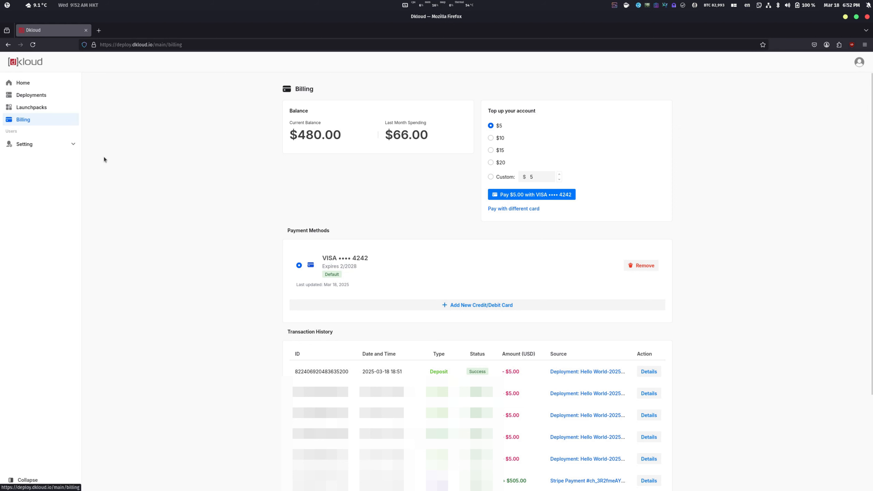
# Open the Hello World deployment's management page from the home overview and permanently close that deployment
pyautogui.click(38, 85)
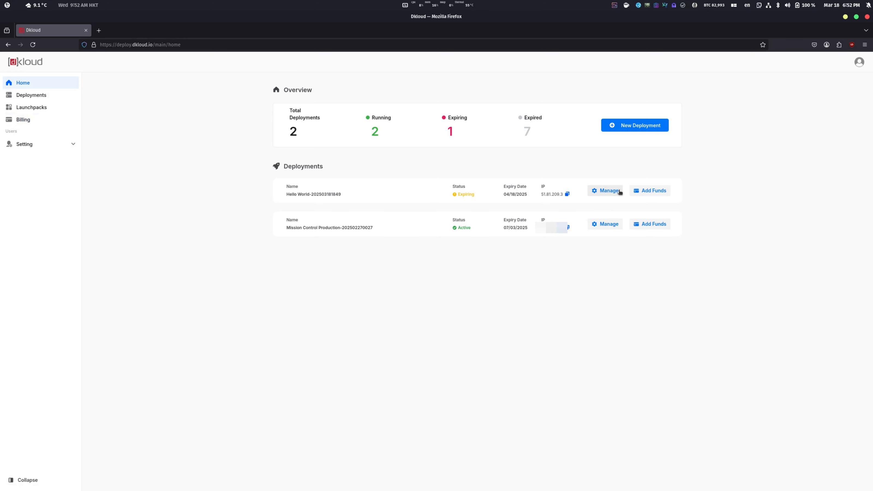
pyautogui.click(607, 190)
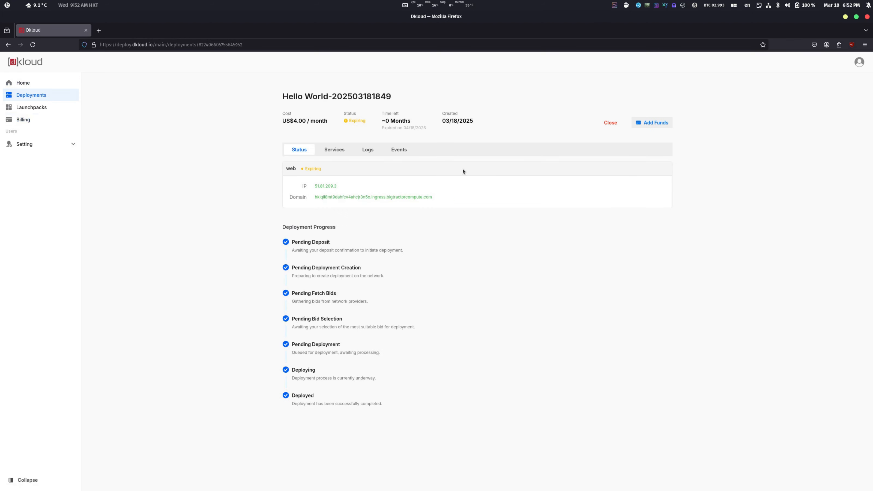
pyautogui.click(611, 123)
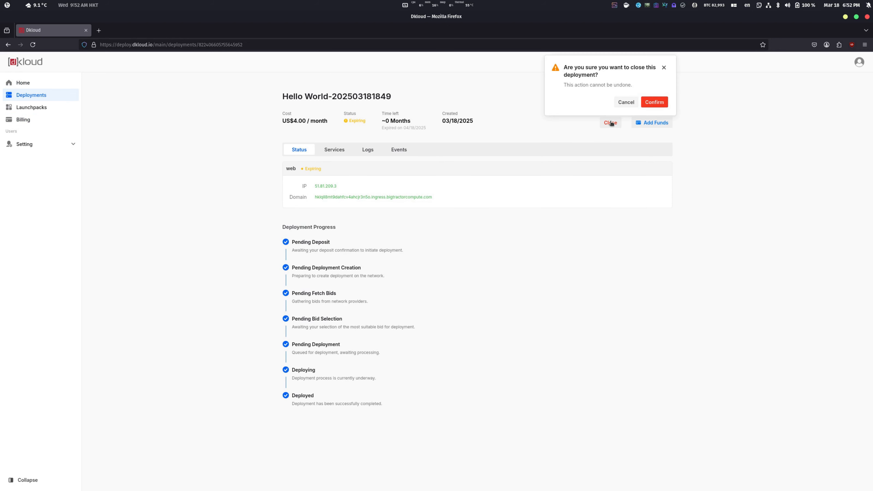
pyautogui.click(665, 103)
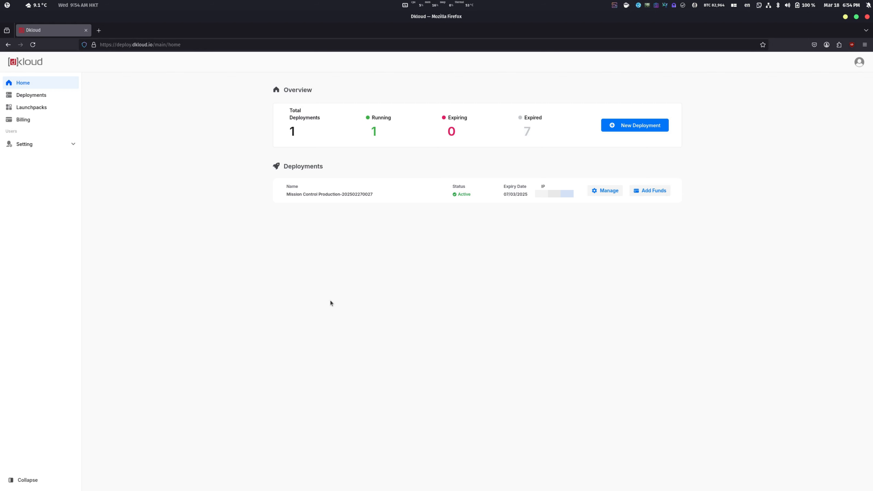
pyautogui.click(615, 6)
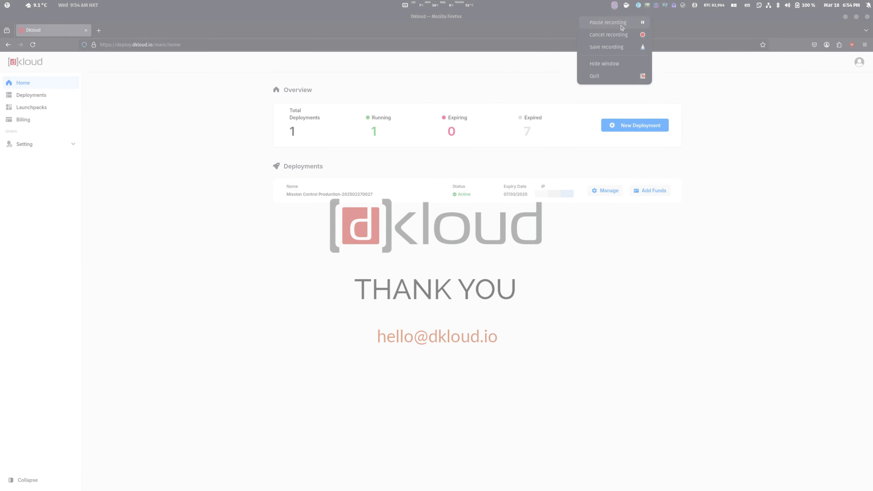